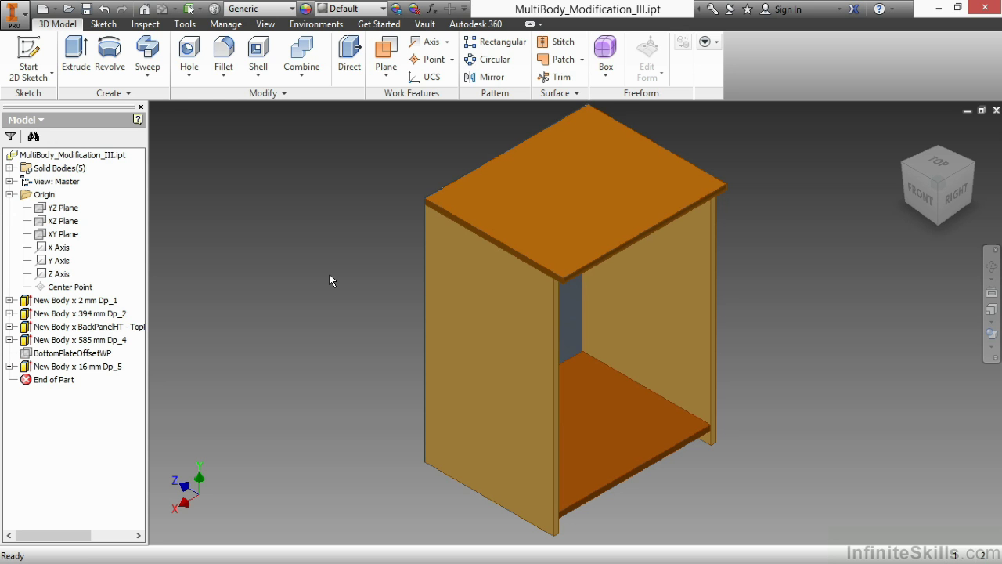
Derive DeskGrommet.ipt into the cabinet part as a solid body using the default derive settings
click(144, 78)
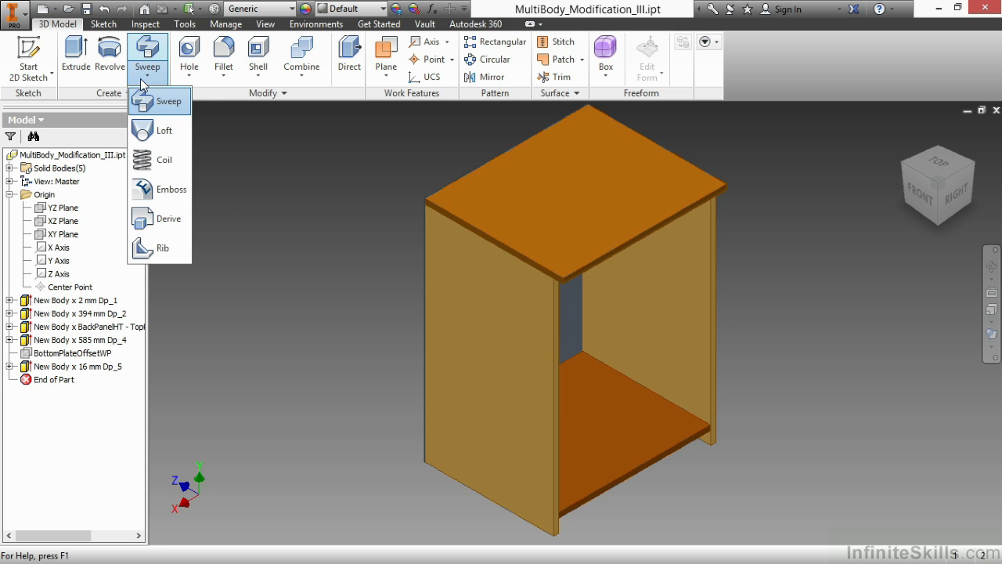
click(160, 220)
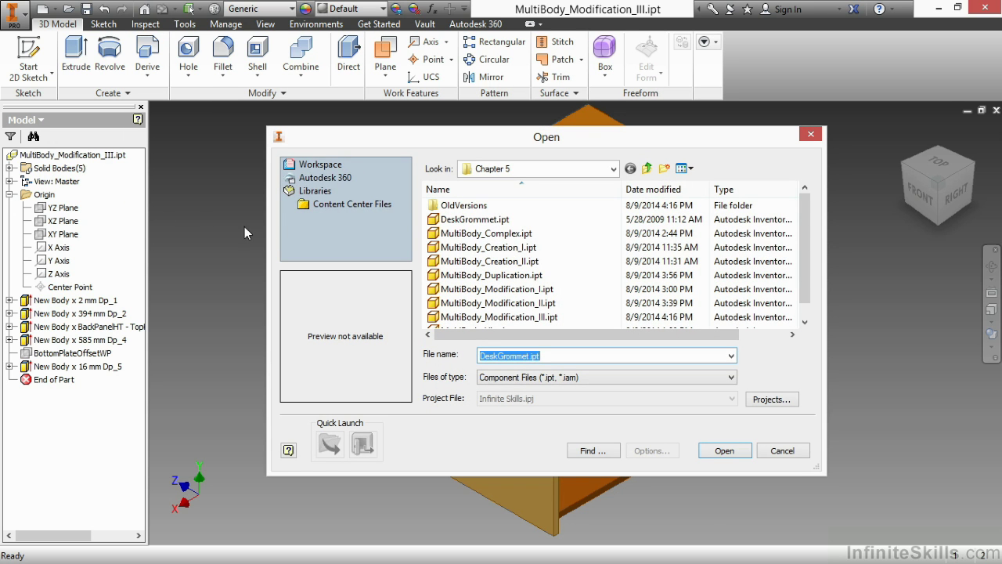
click(454, 221)
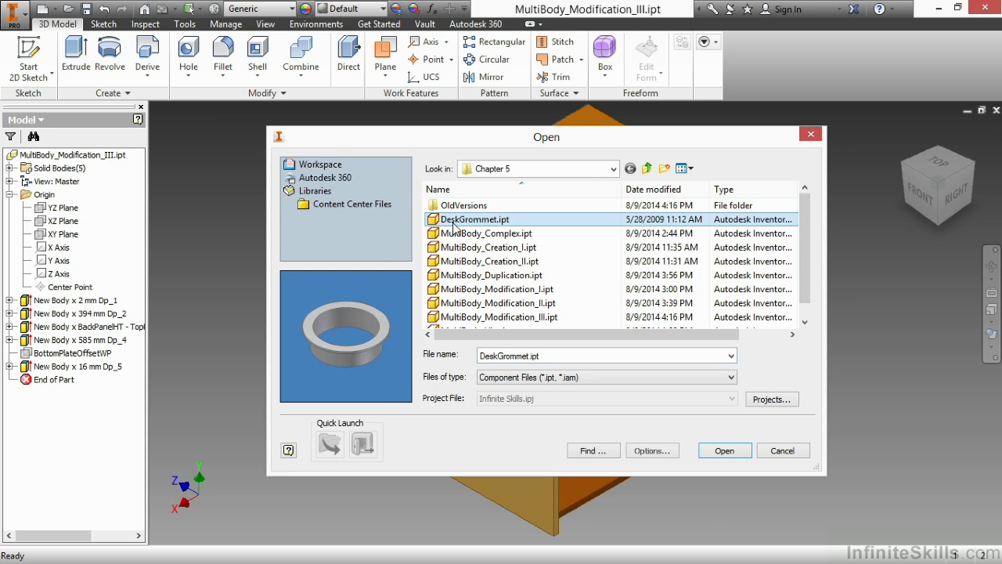
click(725, 450)
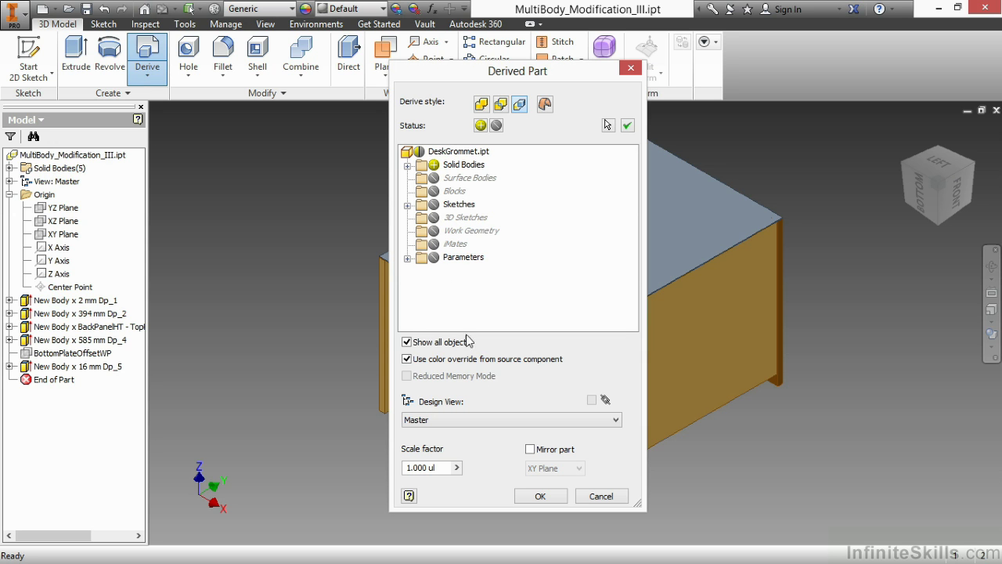
click(539, 497)
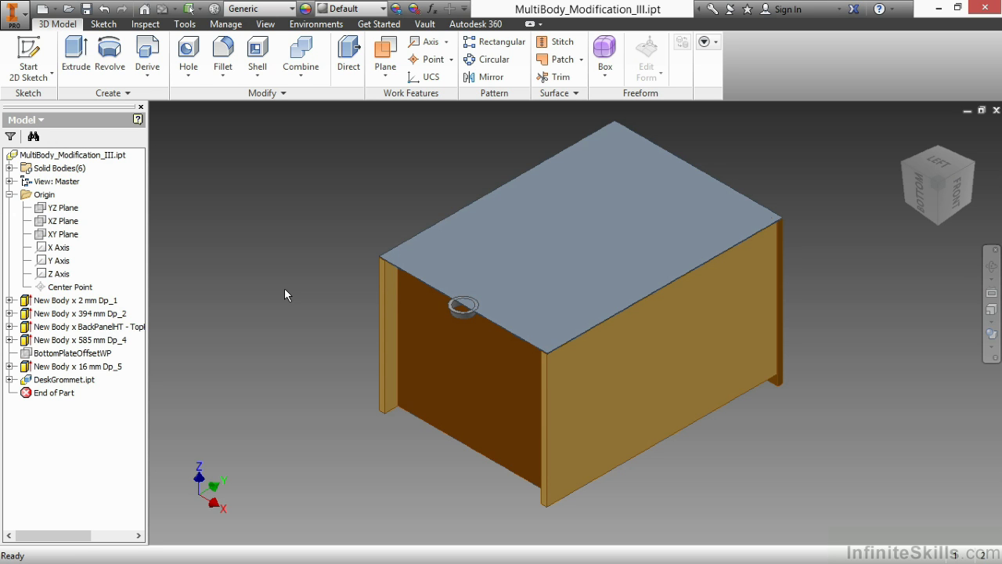
Start a Move Bodies operation on the grommet body and rotate it -90 degrees about the X axis
click(267, 93)
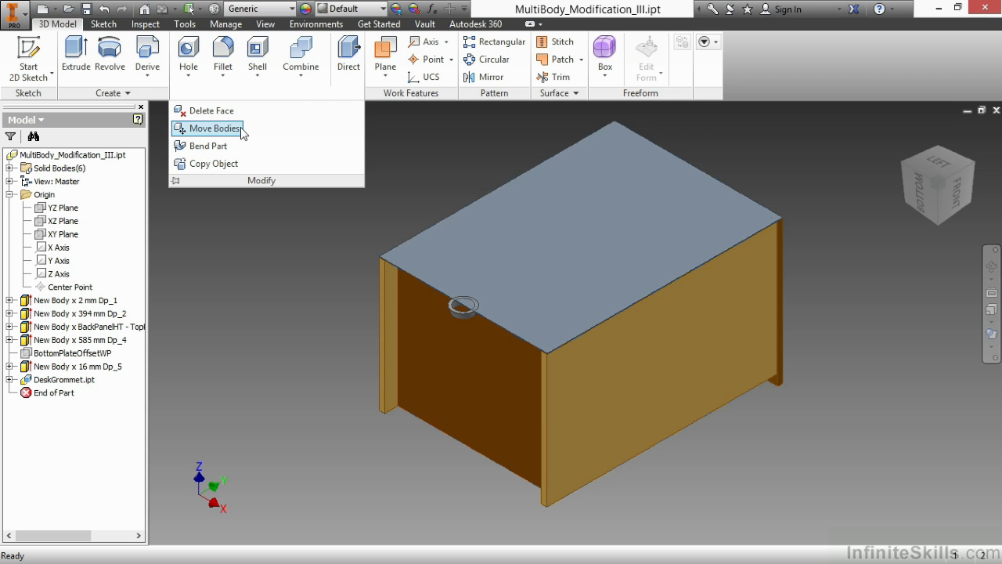
click(214, 128)
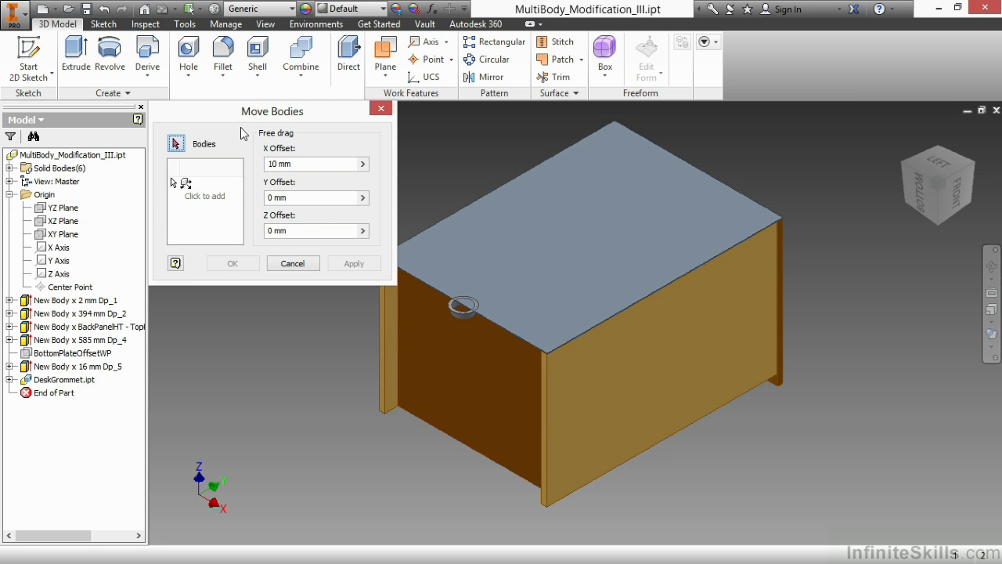
click(462, 316)
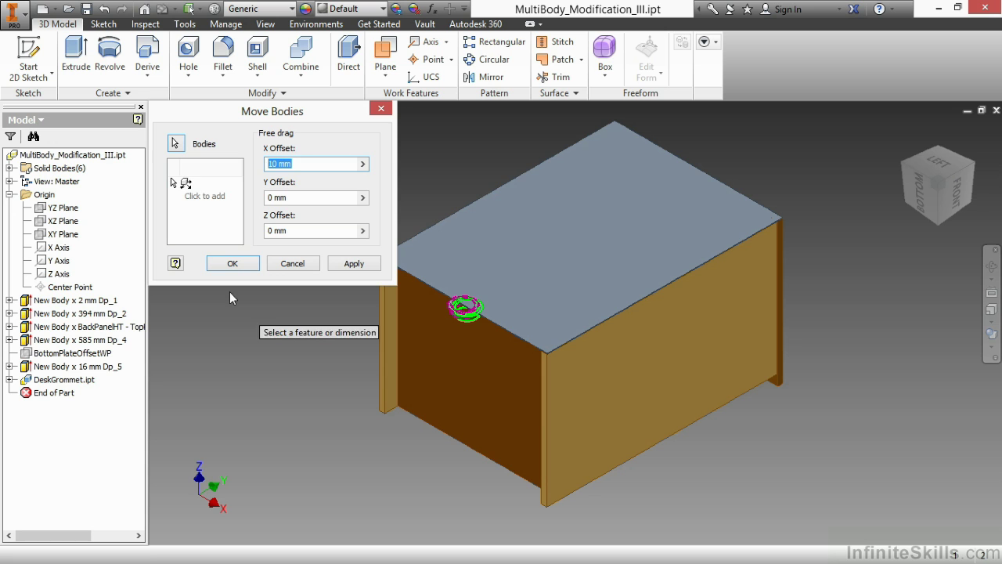
click(221, 187)
click(237, 186)
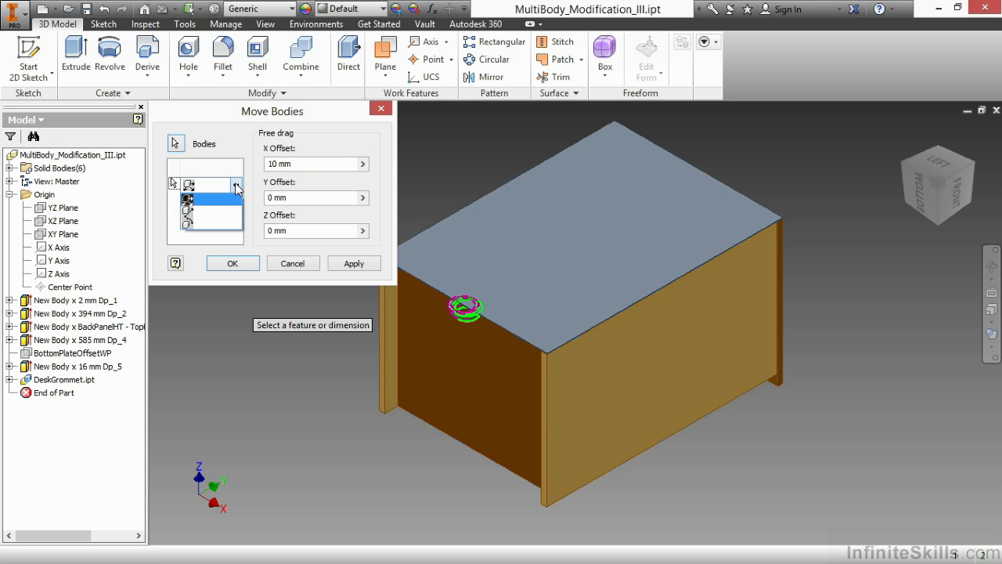
click(214, 225)
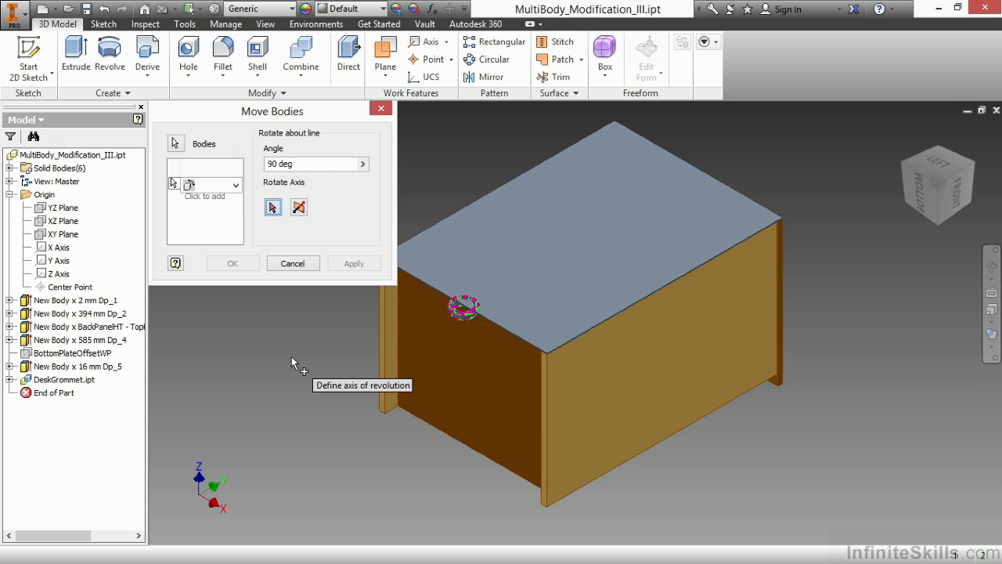
click(57, 248)
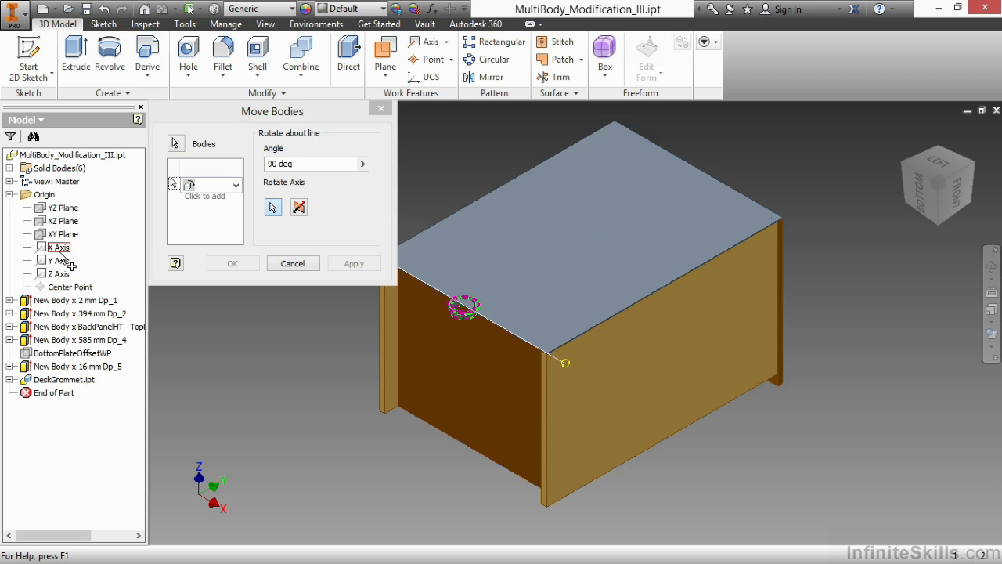
double_click(306, 164)
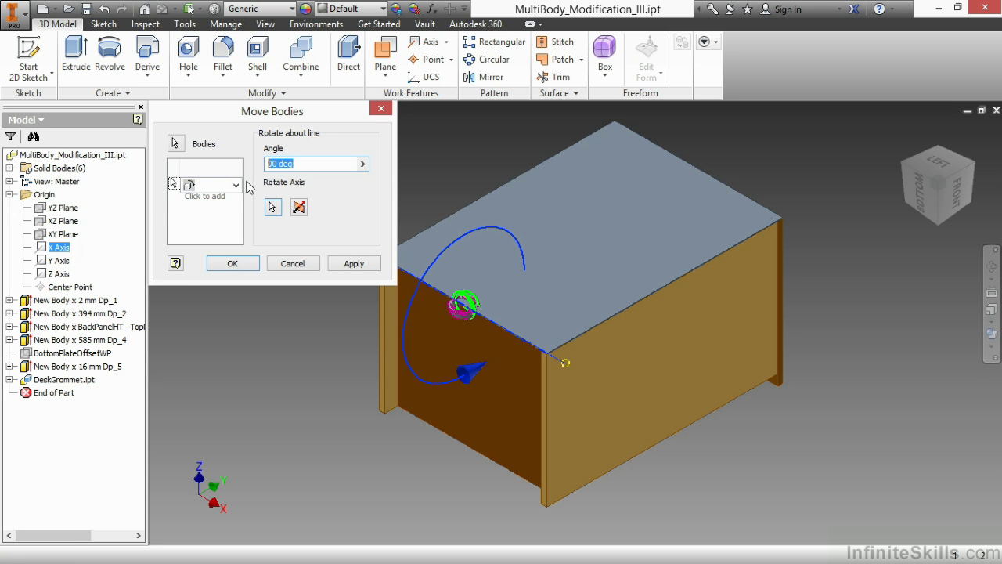
text(-90)
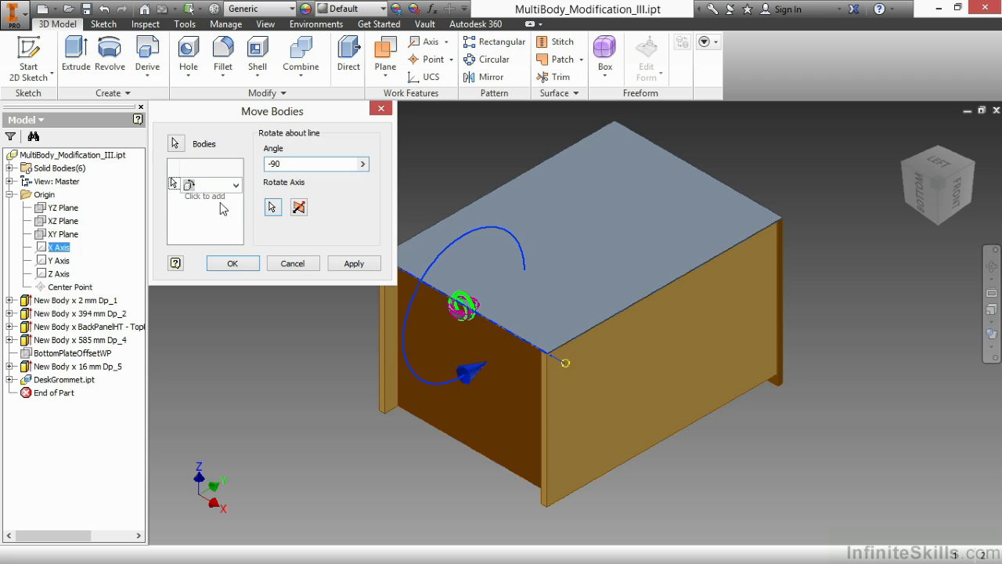
Add a move along ray to the same operation, offsetting the grommet 700 mm along the Y axis
click(218, 199)
click(214, 202)
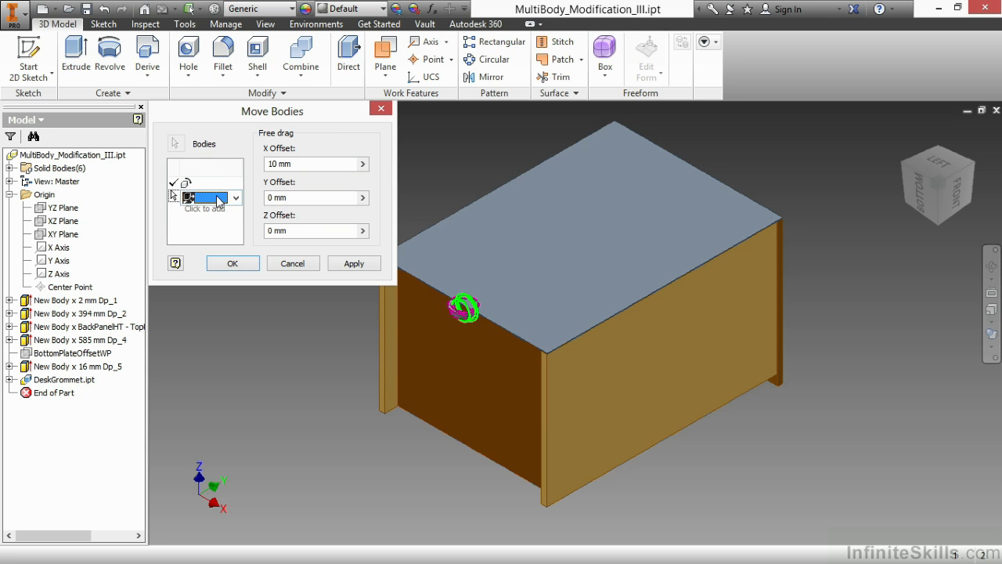
click(235, 201)
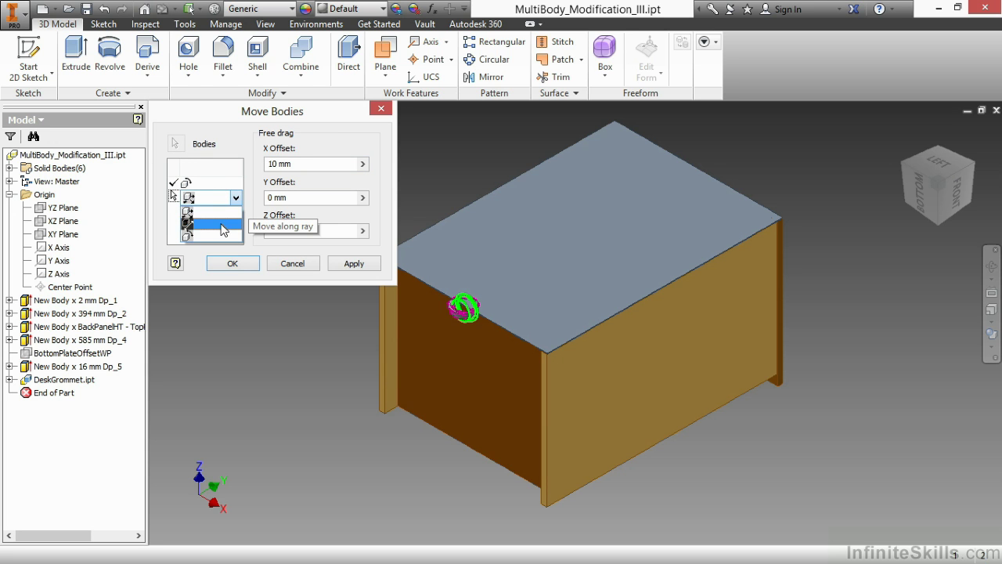
click(221, 227)
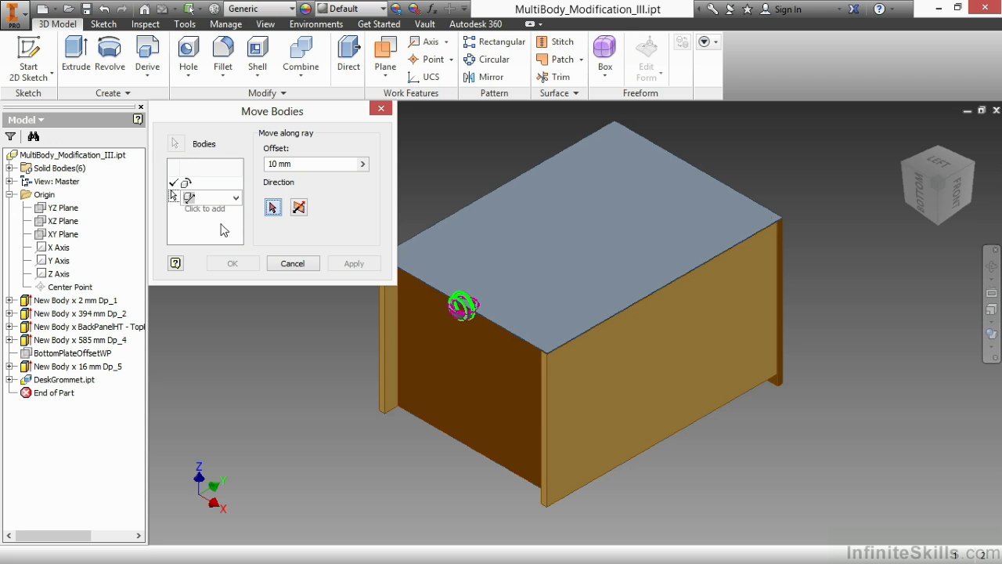
click(60, 260)
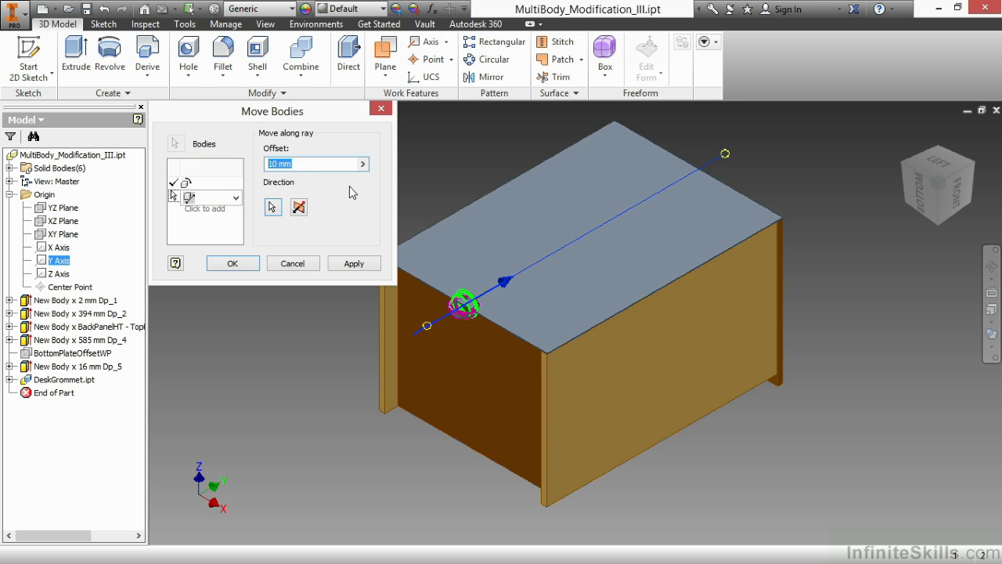
text(700)
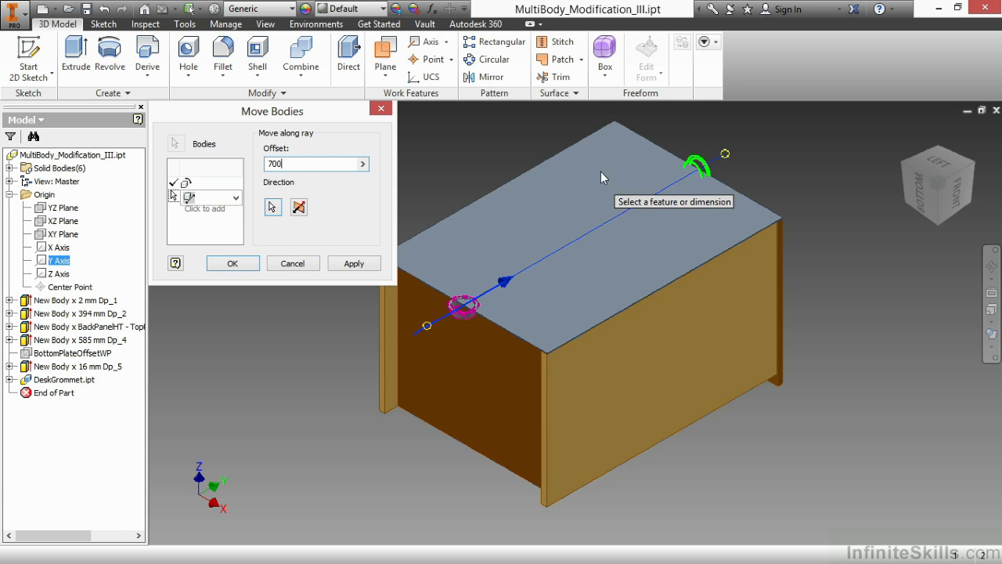
Add a second move along ray of -50 mm along the Z axis and apply the grommet's Move Bodies operation
shift+middle_drag(615, 202, 574, 238)
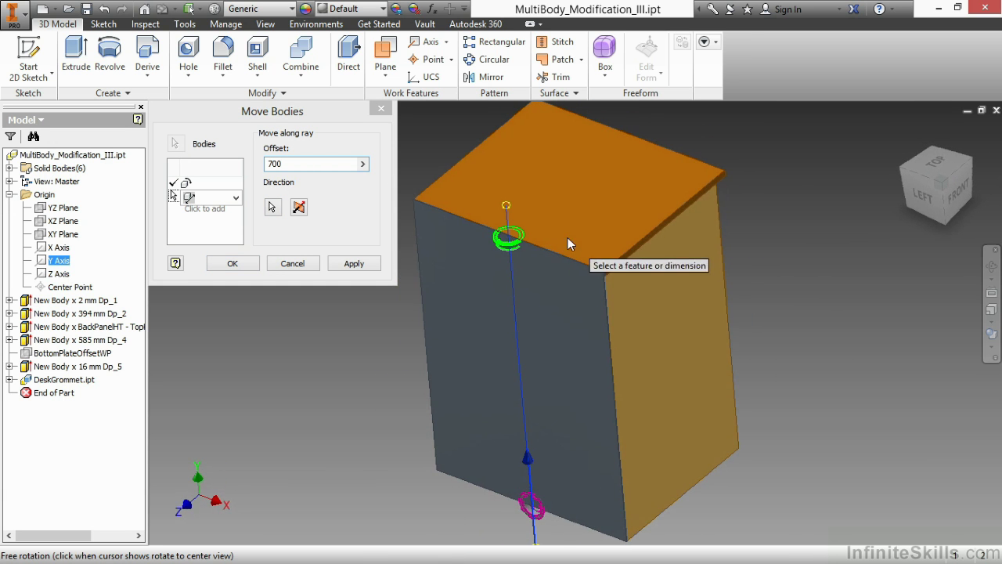
scroll(518, 243, down, 3)
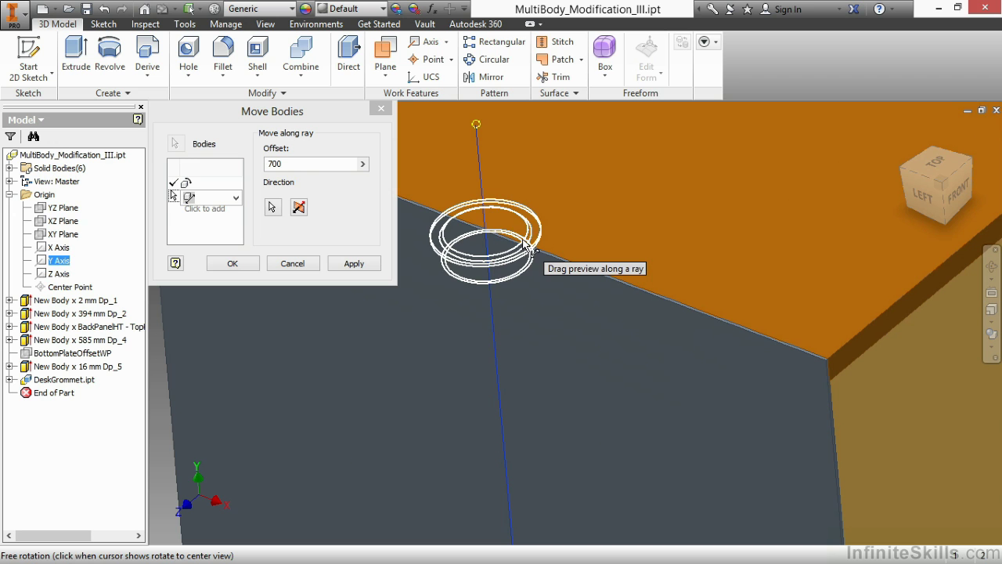
click(217, 214)
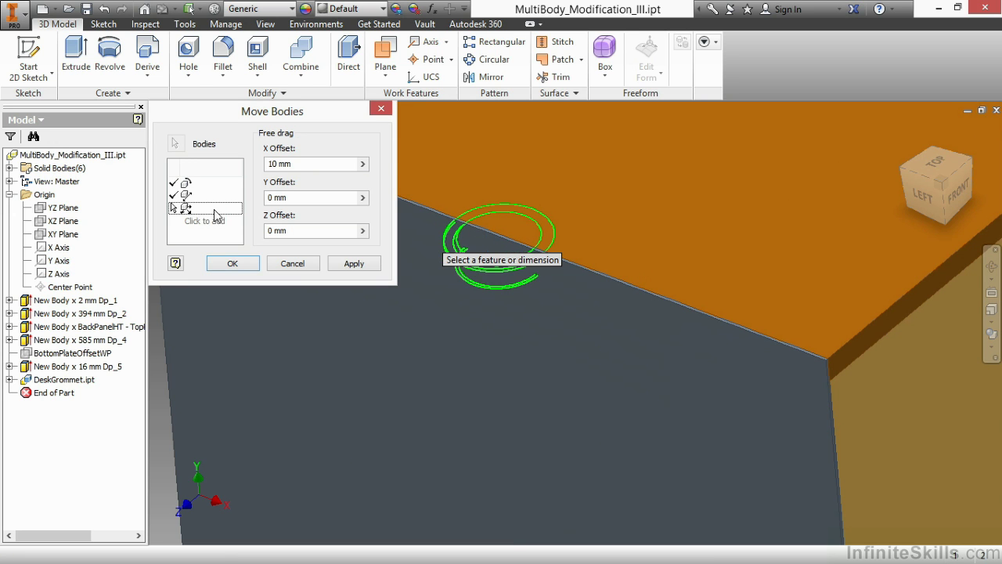
click(235, 210)
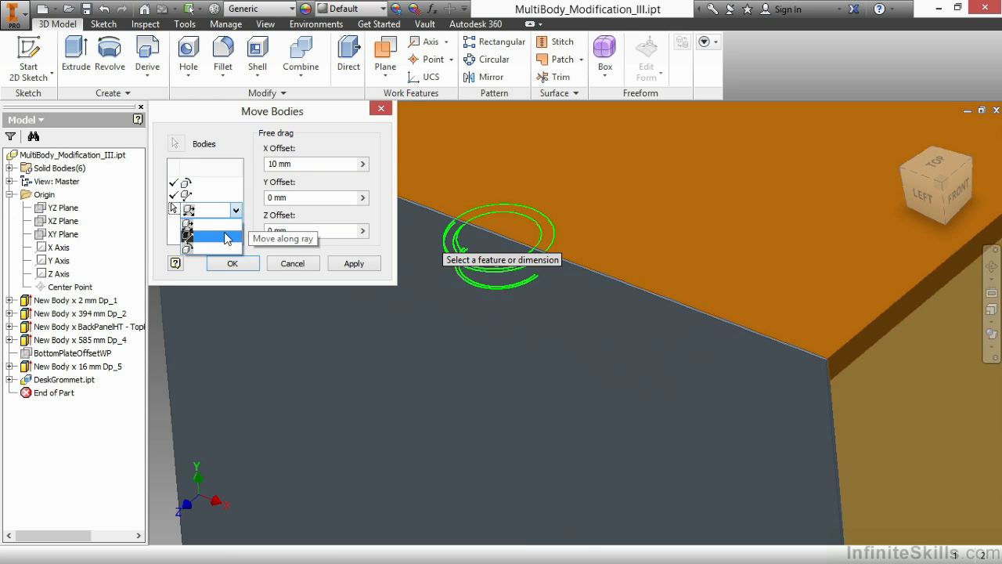
click(226, 237)
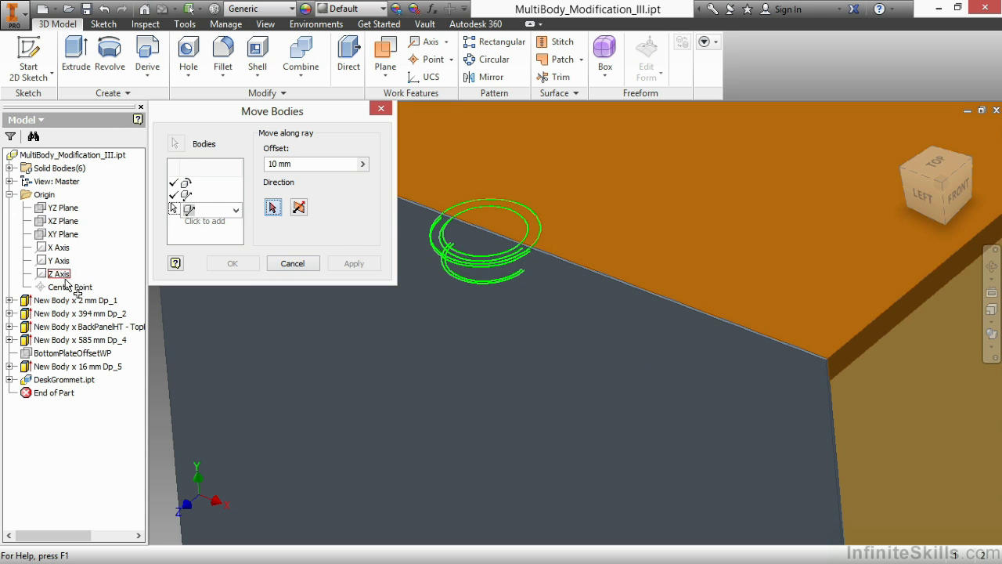
click(62, 276)
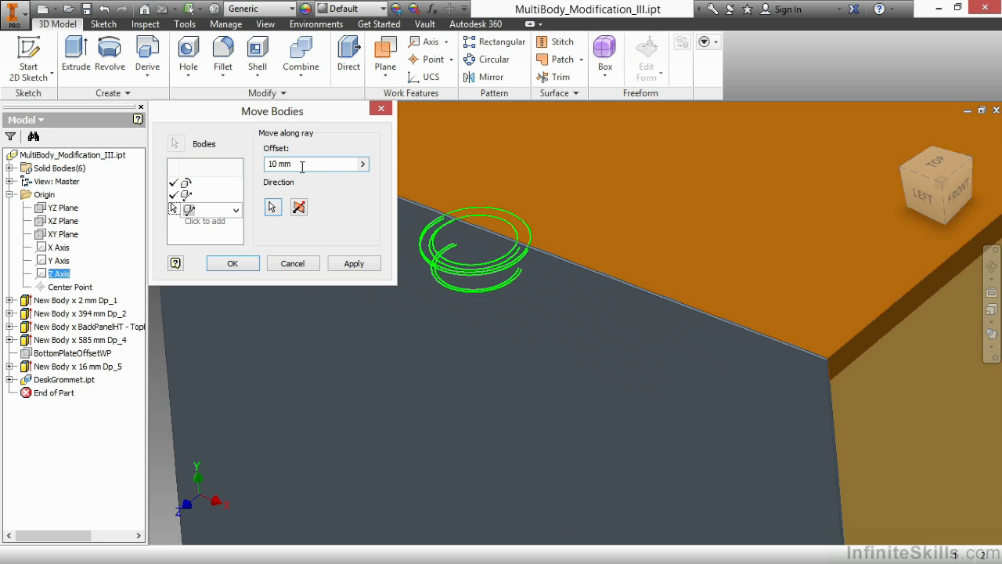
key(ctrl+a)
text(-50)
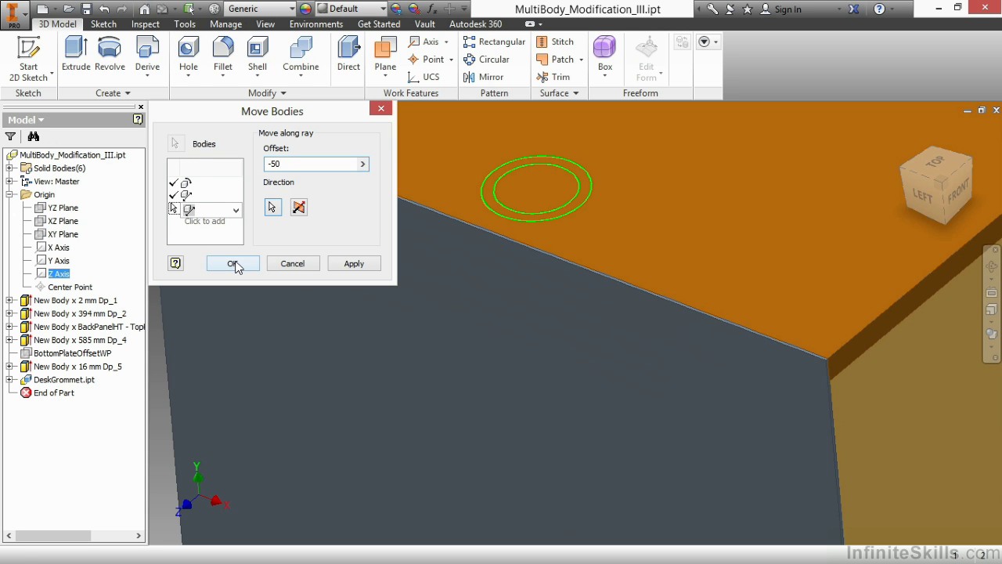
click(233, 264)
Cut the grommet body from the cabinet's top panel with Combine, without keeping the toolbody
scroll(591, 288, down, 2)
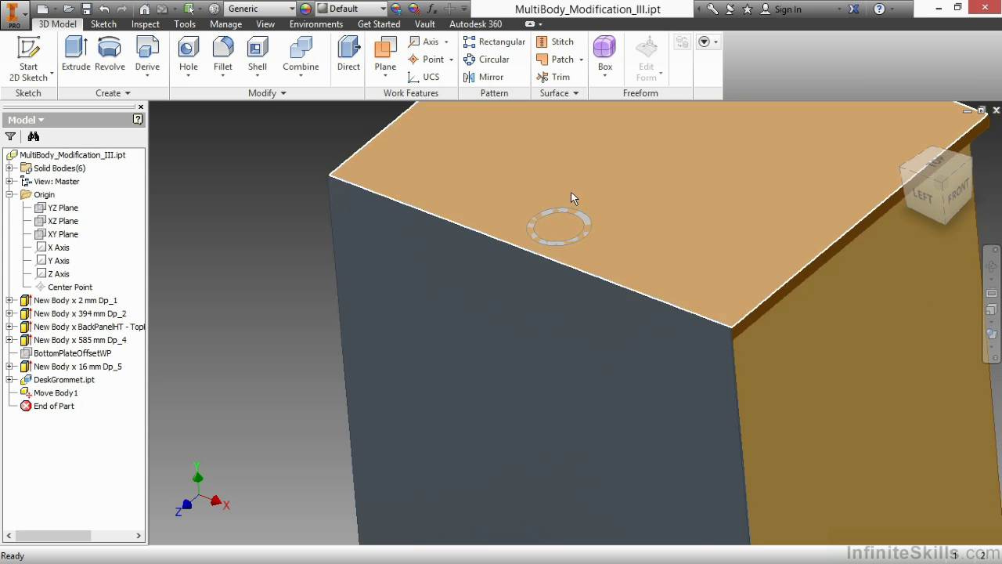
middle_drag(572, 198, 534, 298)
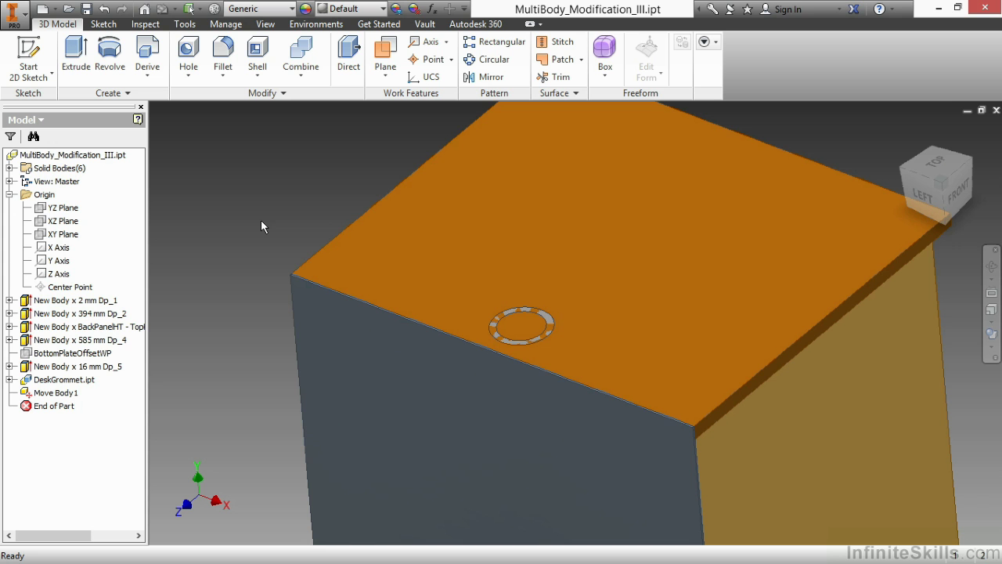
click(300, 56)
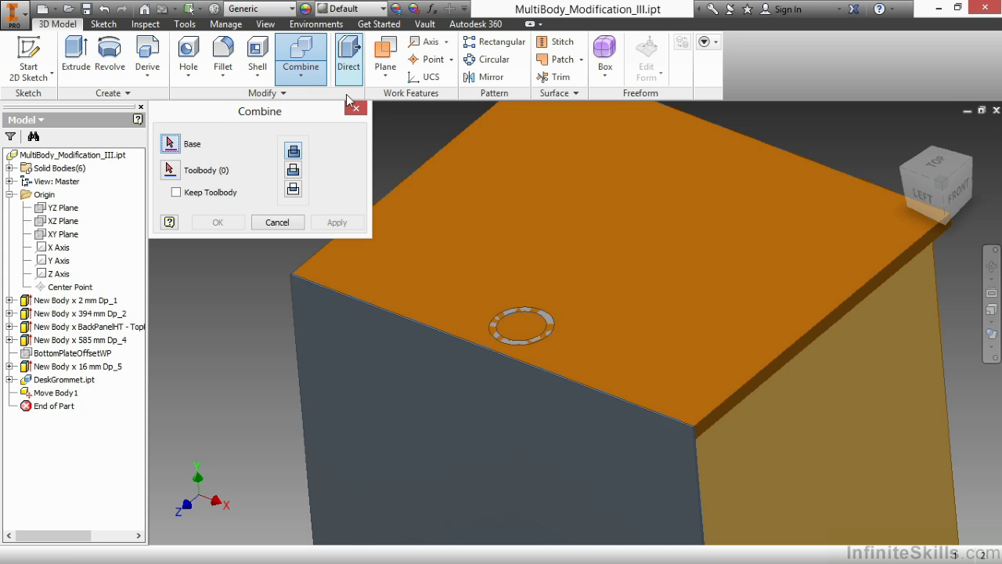
click(645, 235)
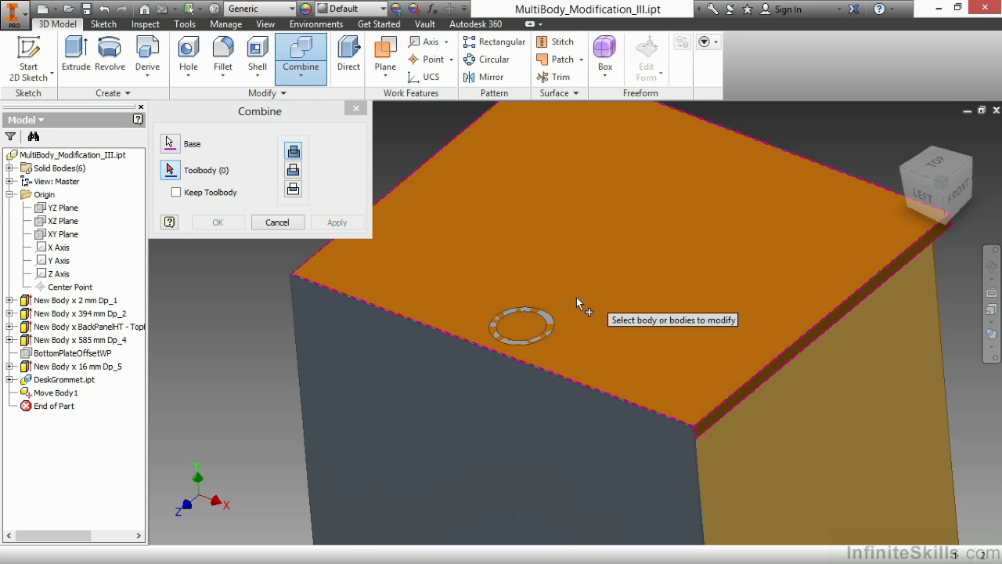
click(548, 323)
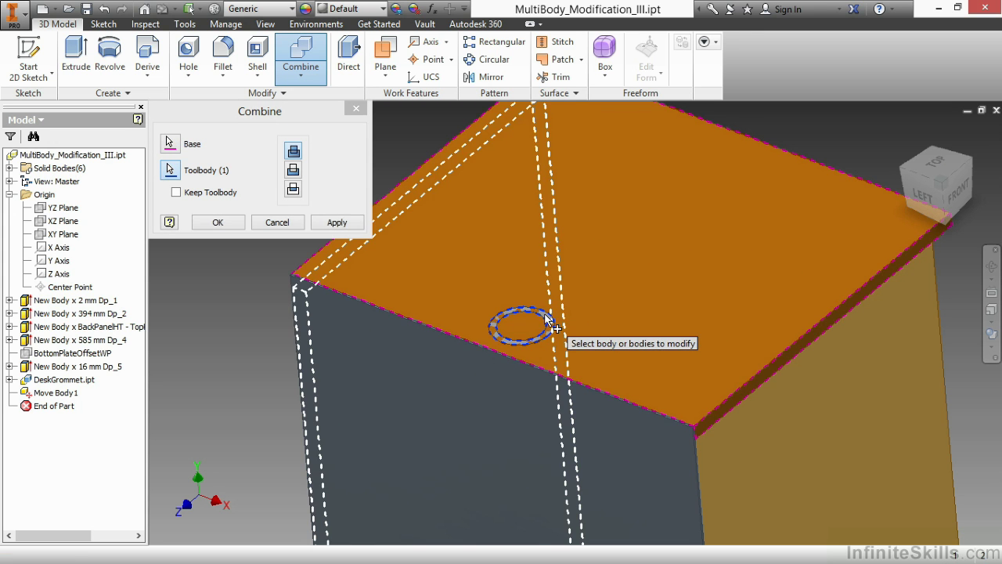
click(294, 170)
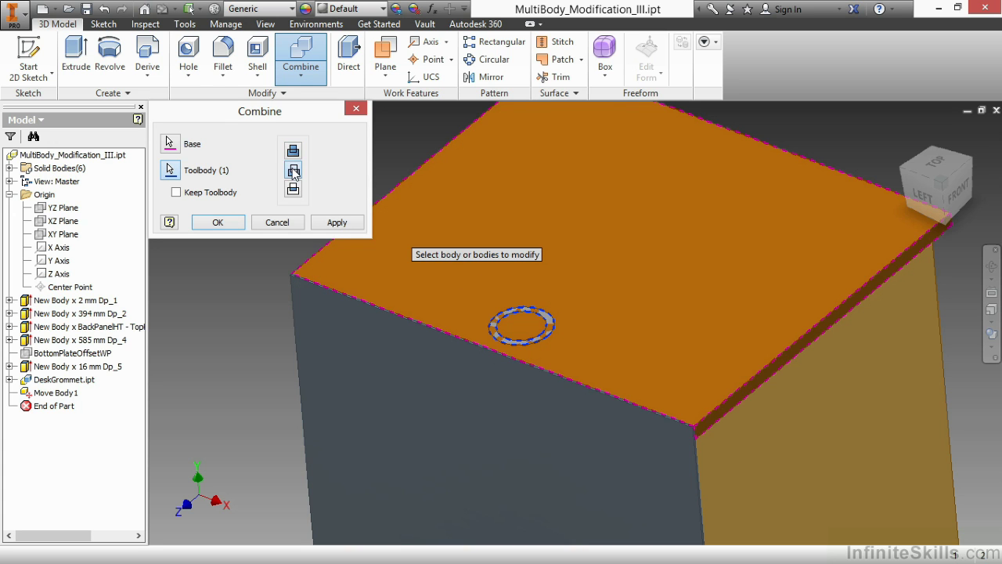
click(219, 222)
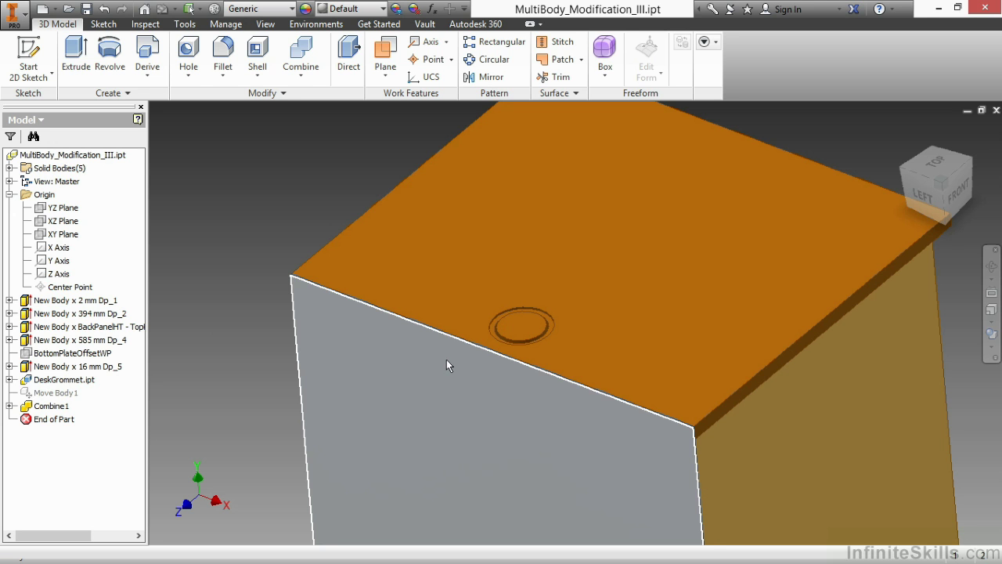
Examine the grommet cut in the top panel up close
shift+middle_drag(445, 359, 593, 491)
scroll(594, 491, up, 5)
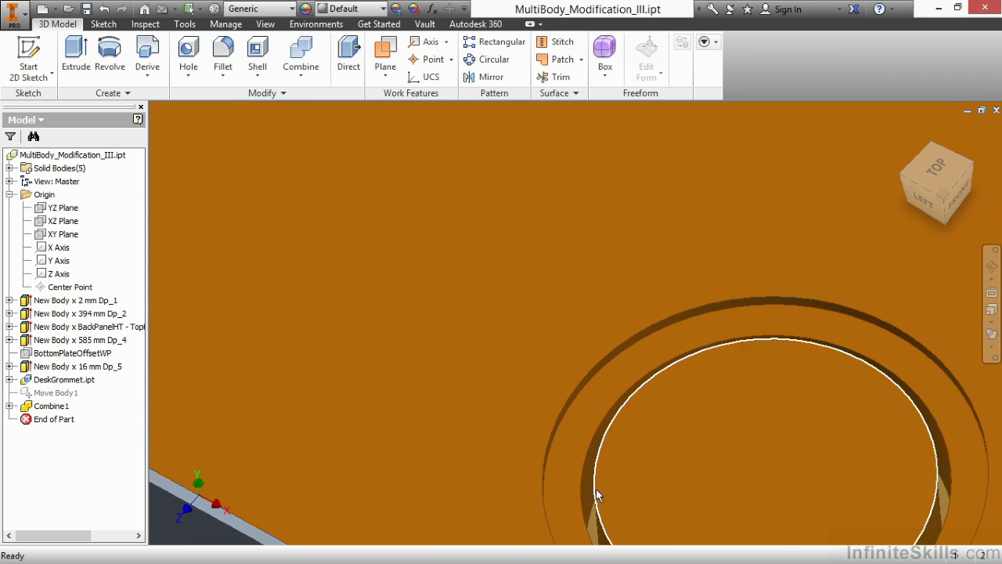
scroll(591, 524, down, 6)
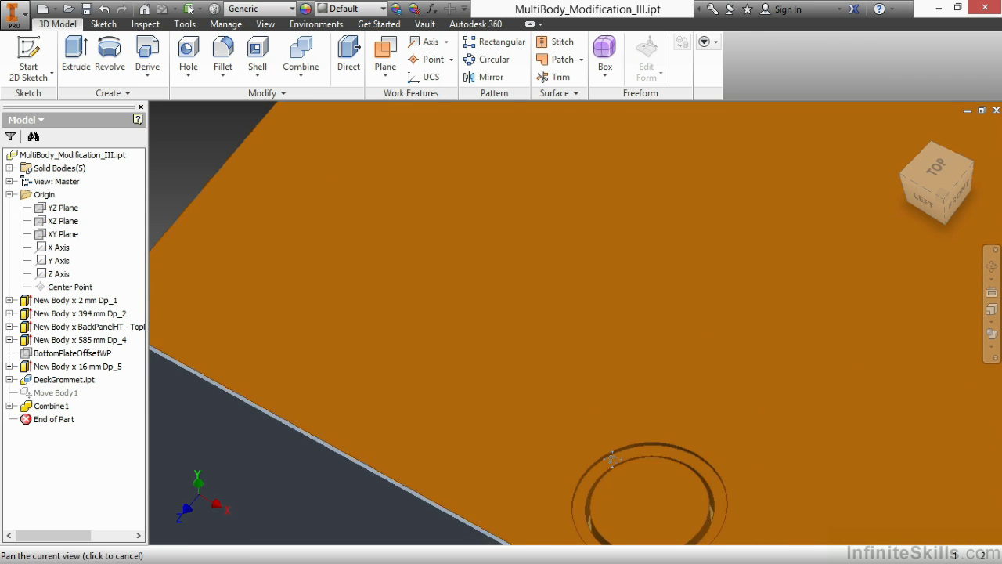
middle_drag(631, 541, 546, 388)
mouse_move(547, 386)
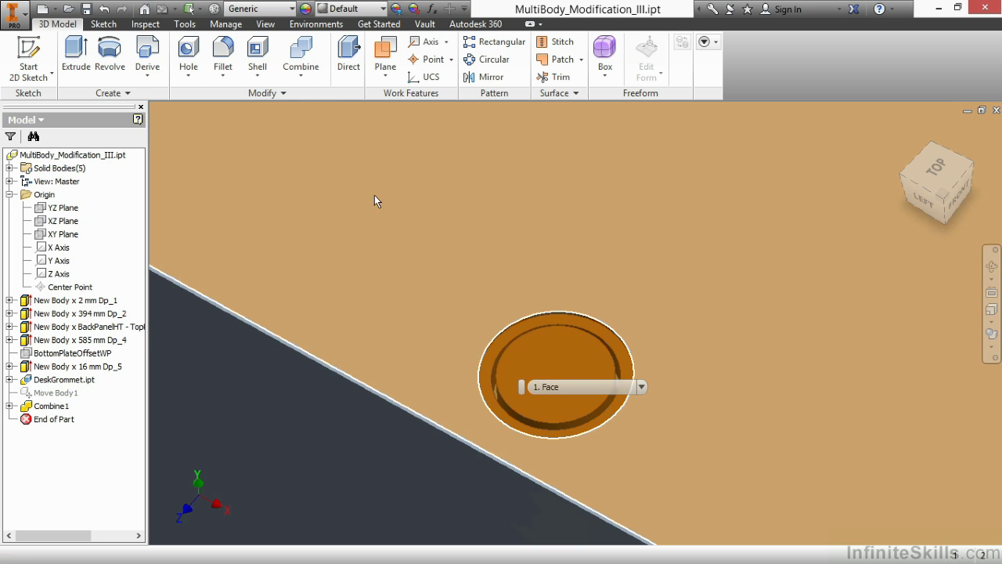
Remove the leftover disc-shaped lump inside the top panel's grommet cut with Delete Face, selecting it as a whole lump rather than individual faces
click(283, 94)
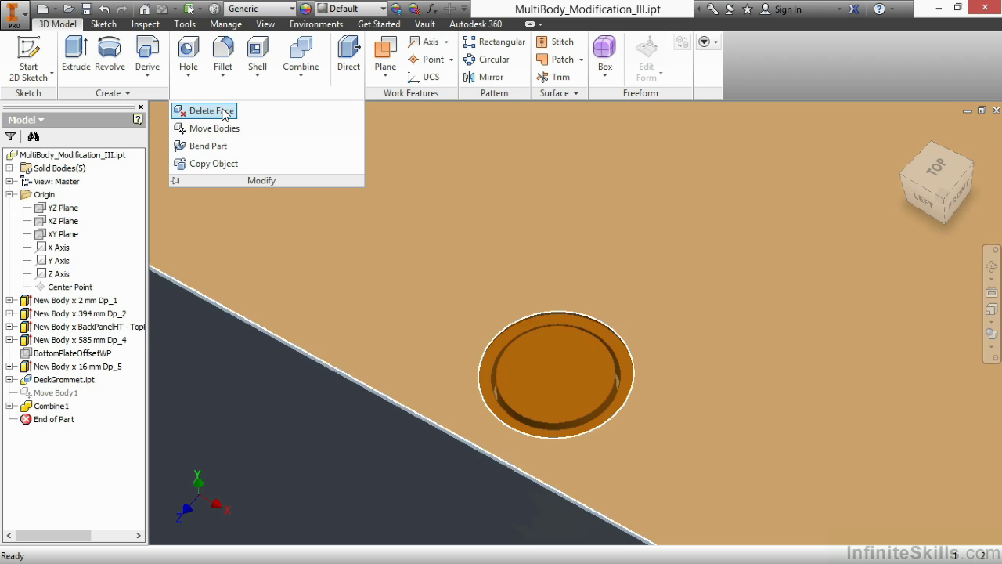
click(223, 112)
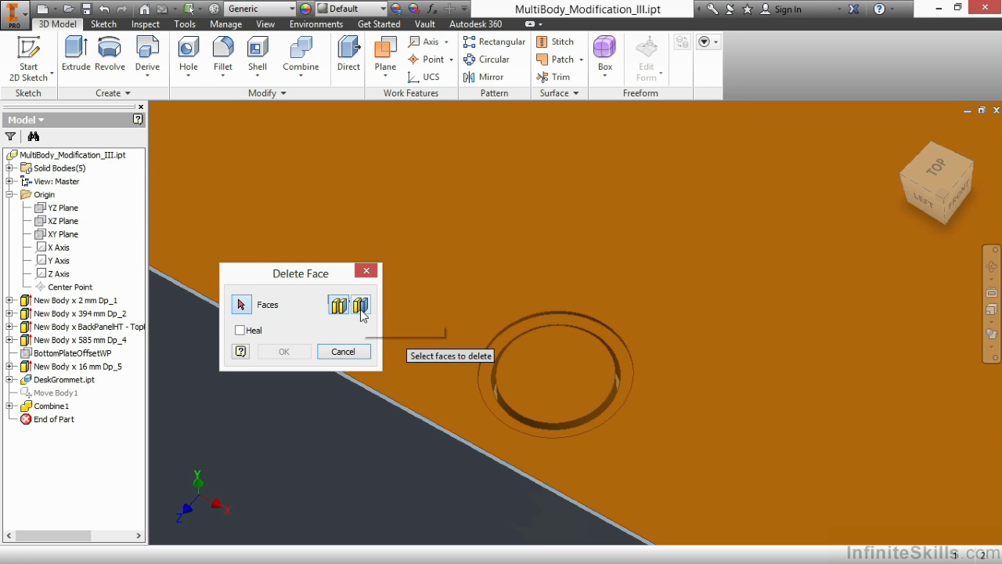
click(361, 313)
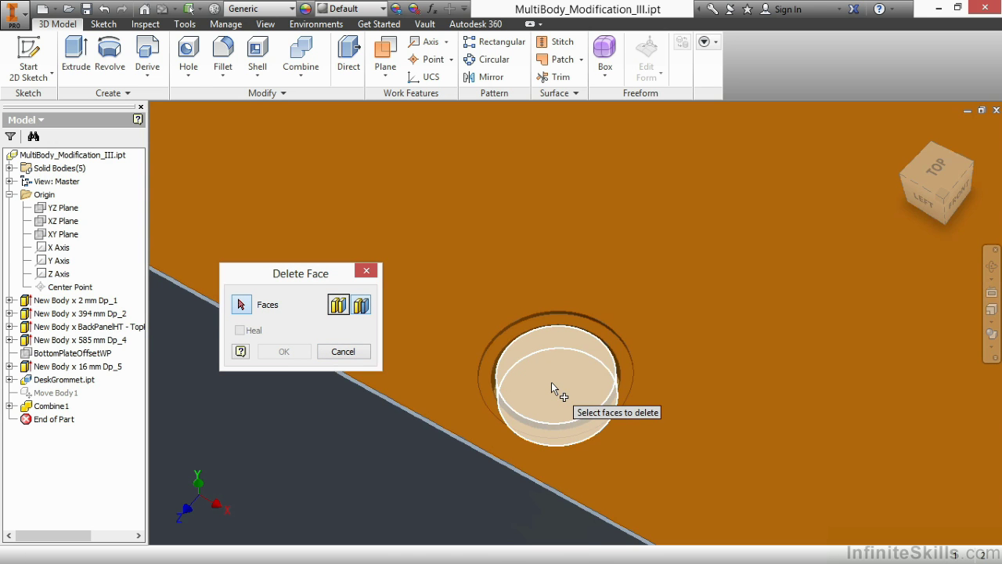
click(551, 383)
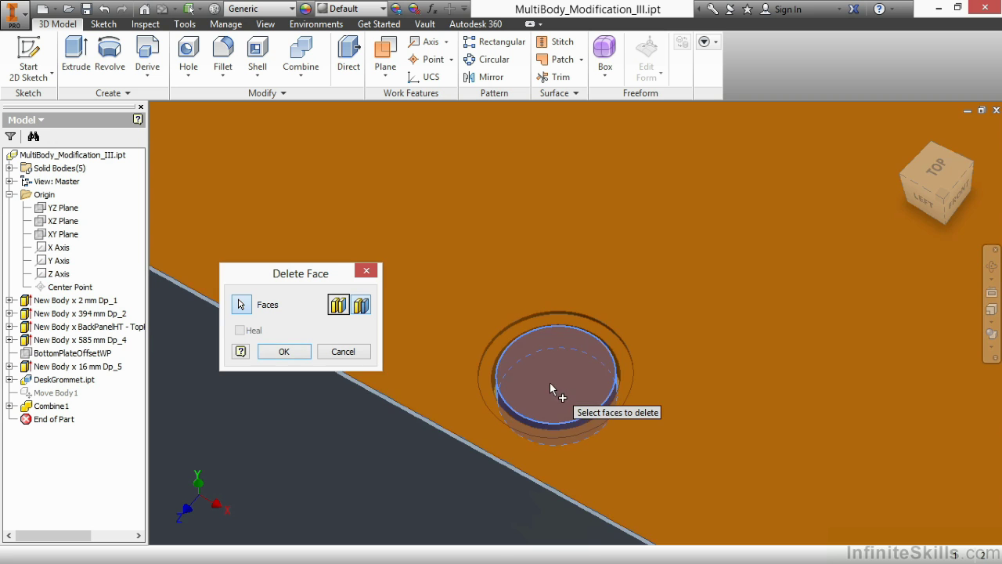
click(283, 356)
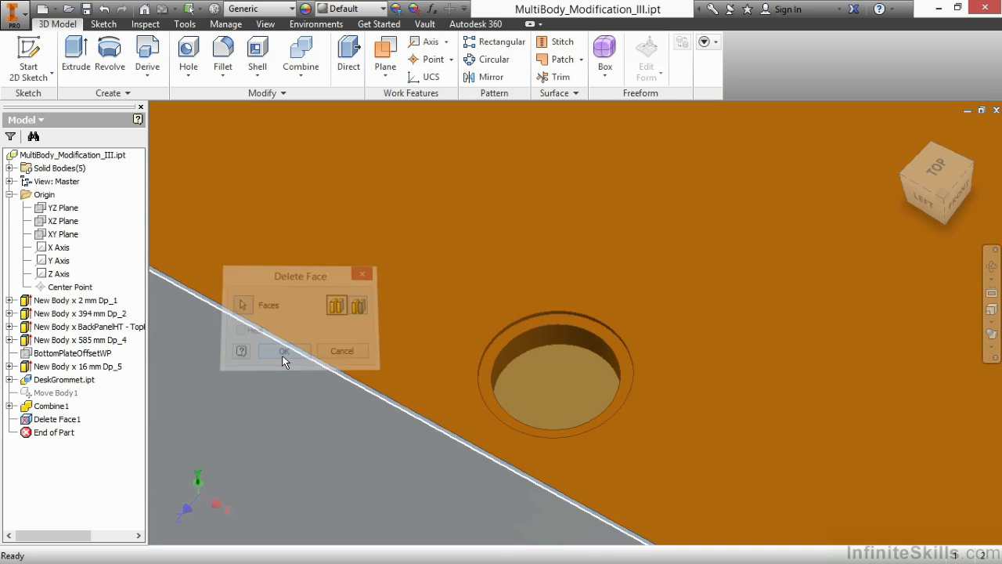
scroll(464, 378, down, 3)
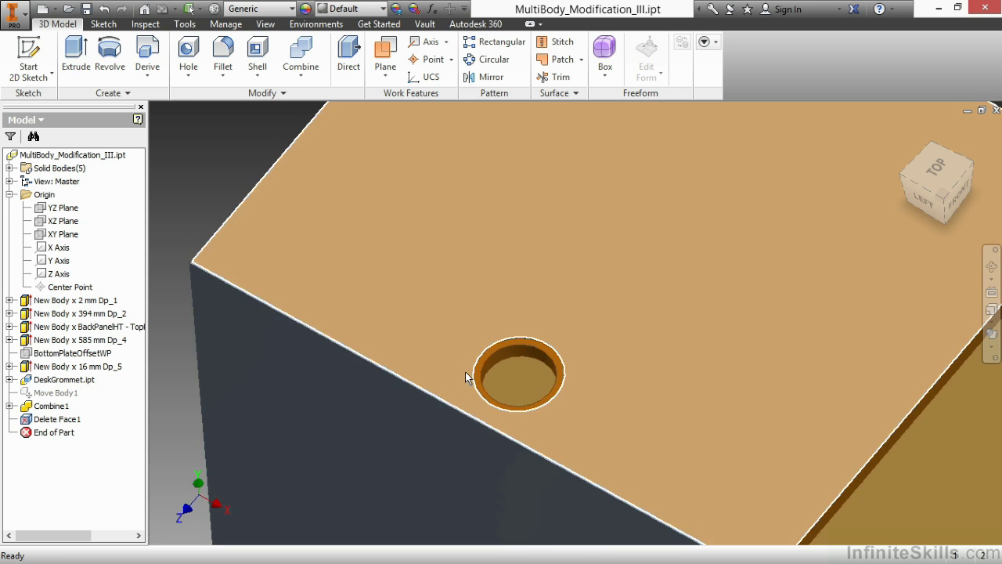
shift+middle_drag(470, 374, 577, 336)
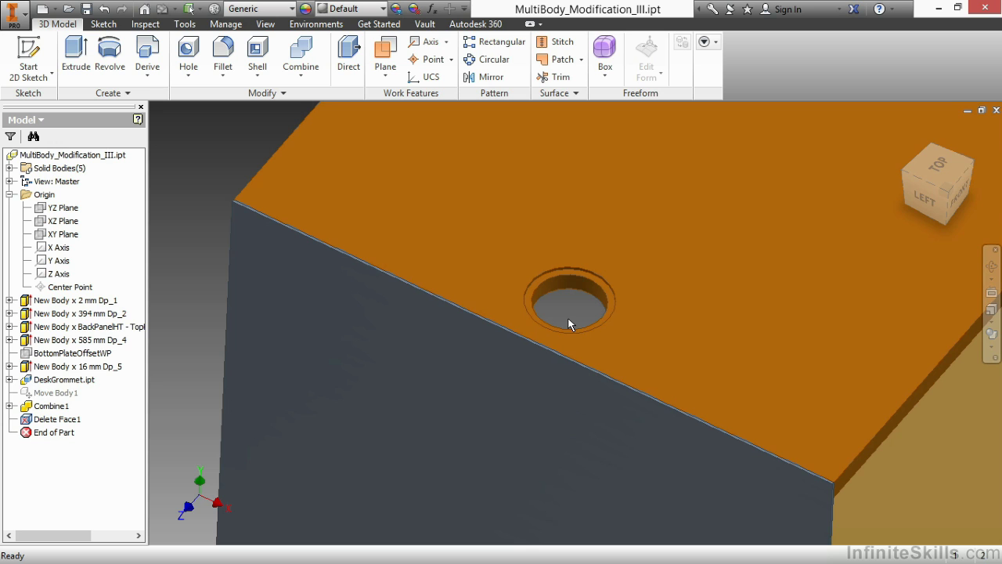